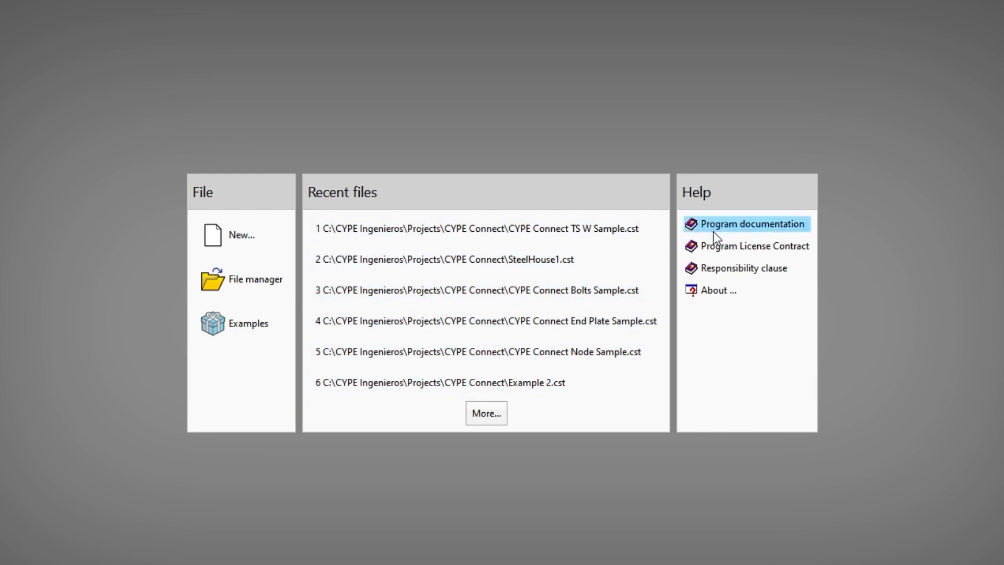
View the program's version and licence information, and close it
click(716, 293)
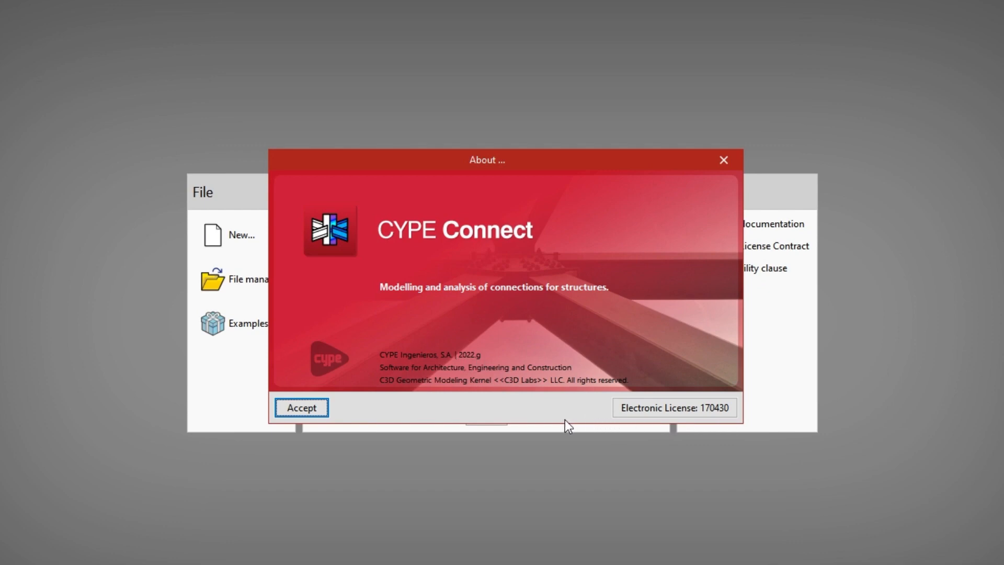
click(325, 408)
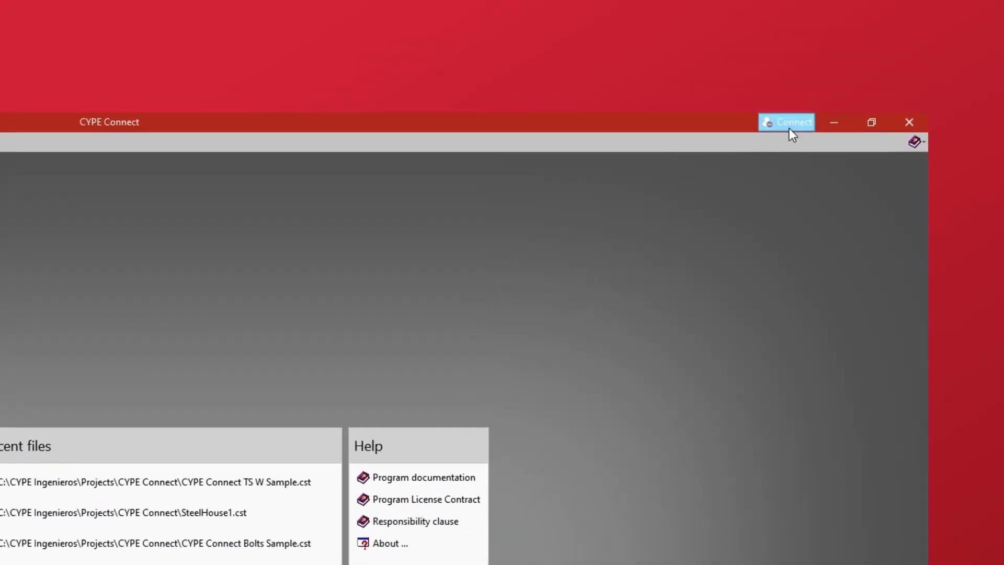
Sign in to BIMserver.center with the prefilled account credentials and check which account is connected
click(789, 124)
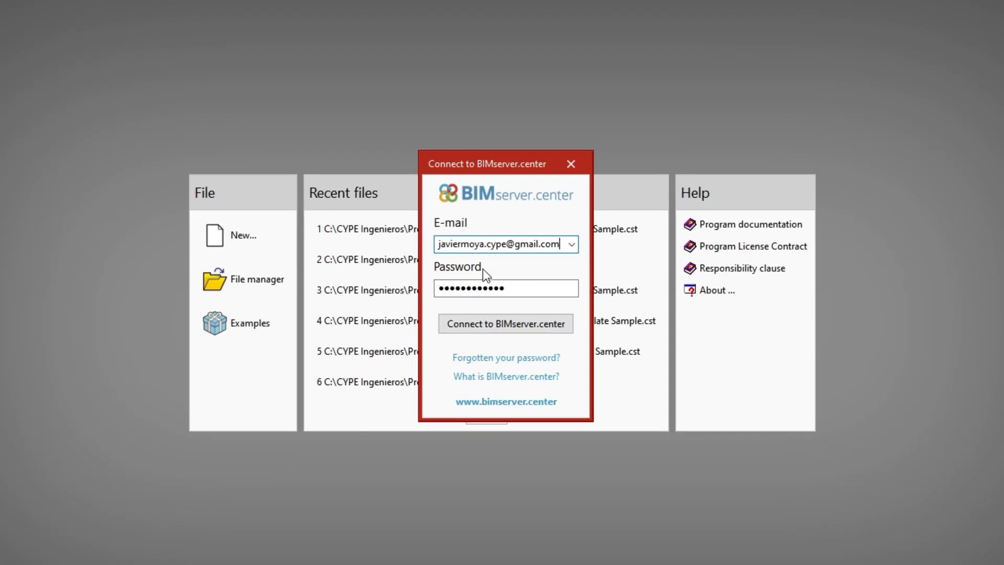
click(494, 328)
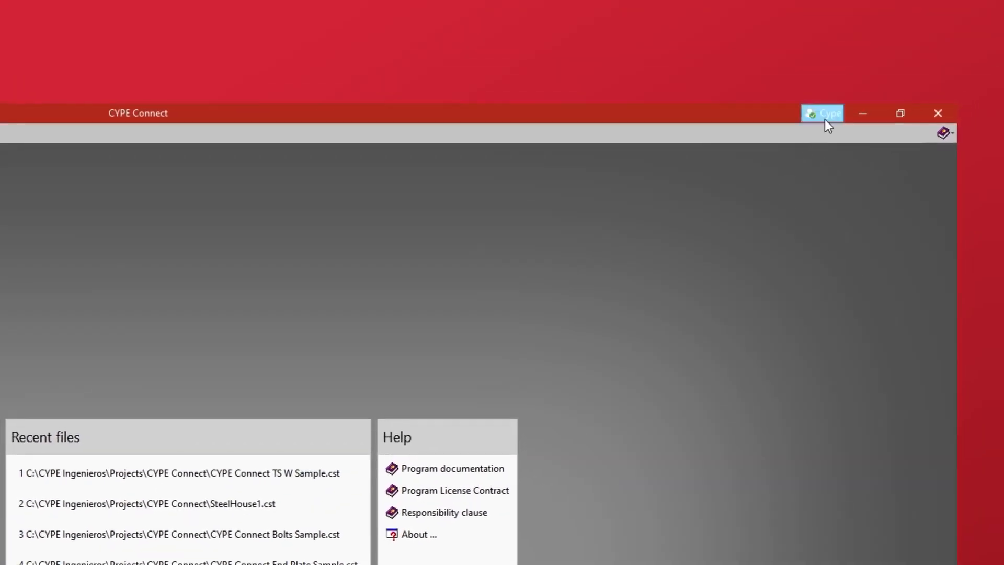
click(824, 119)
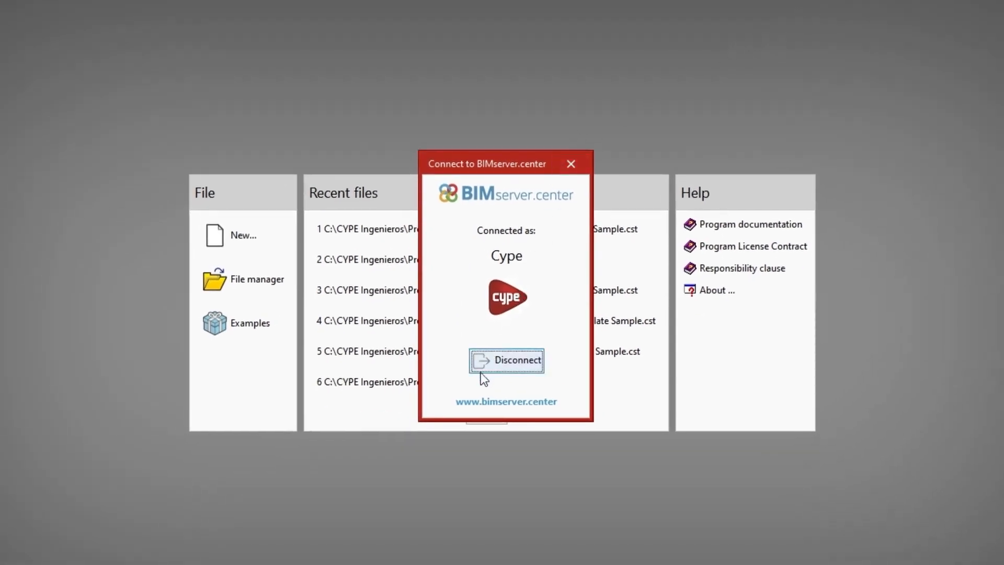
click(567, 163)
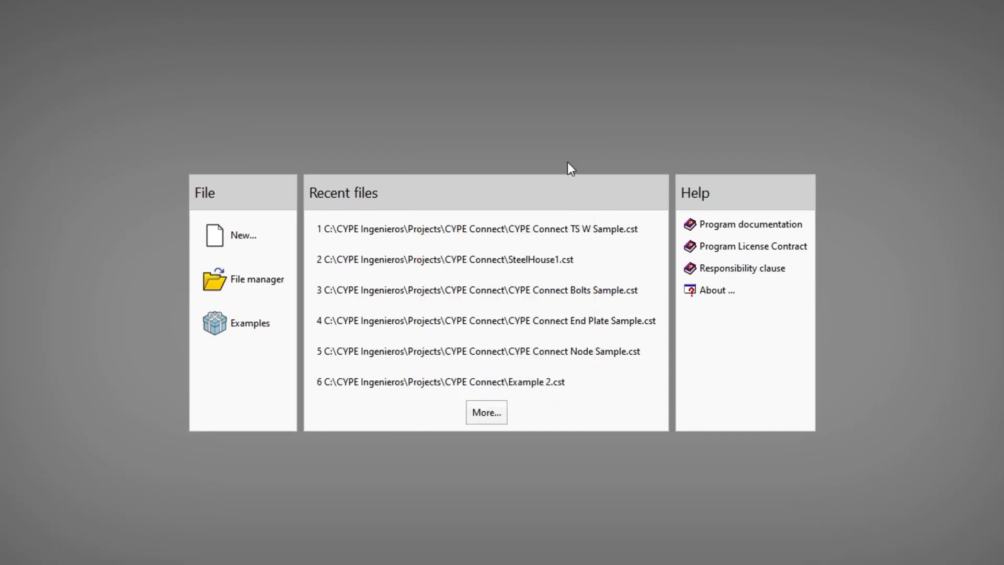
Create a new job with the file name Connections and the description "Structural connections"
click(268, 238)
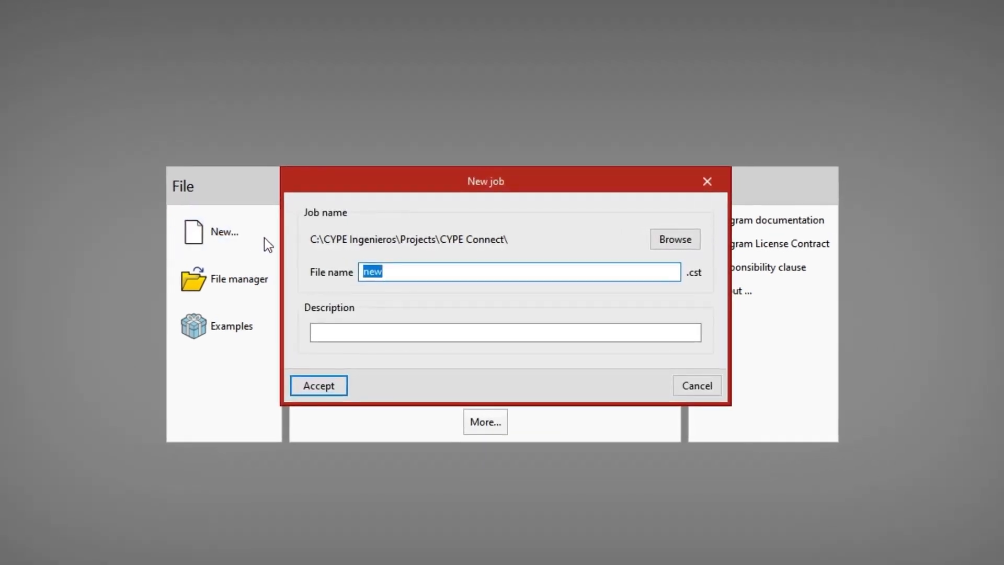
drag(393, 271, 353, 274)
key(BackSpace)
text(Connections)
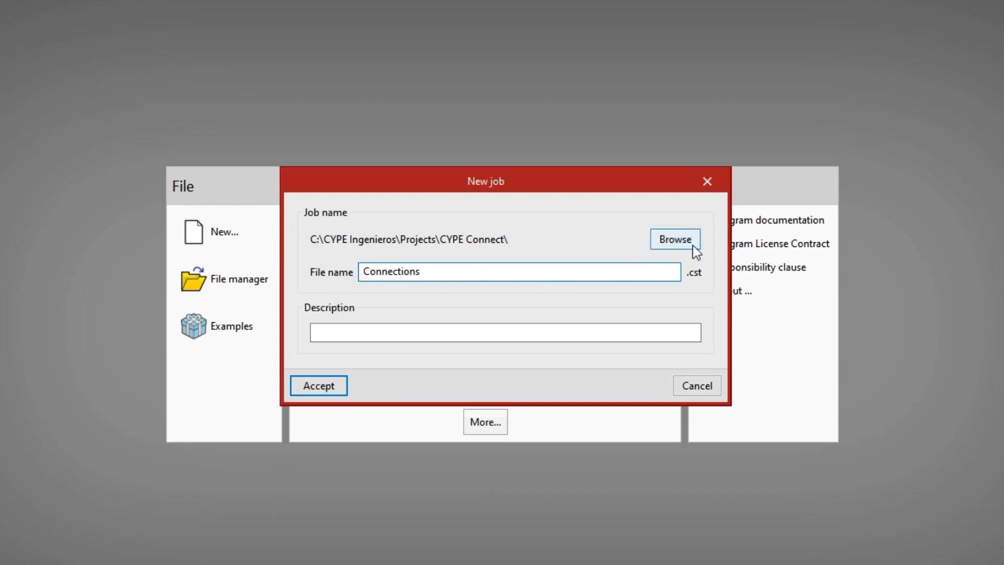
click(365, 331)
text(Str)
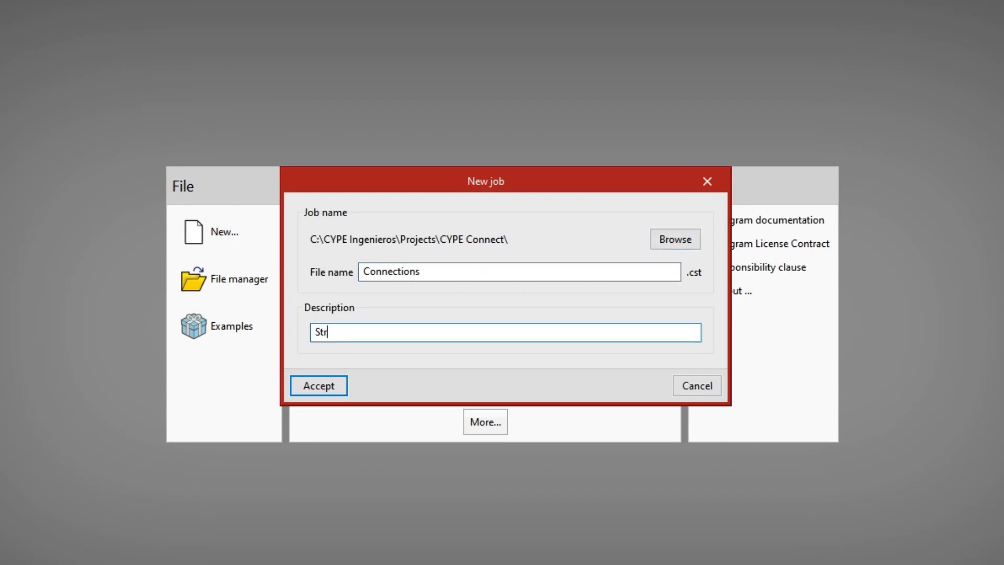
text(uctural connections)
click(339, 387)
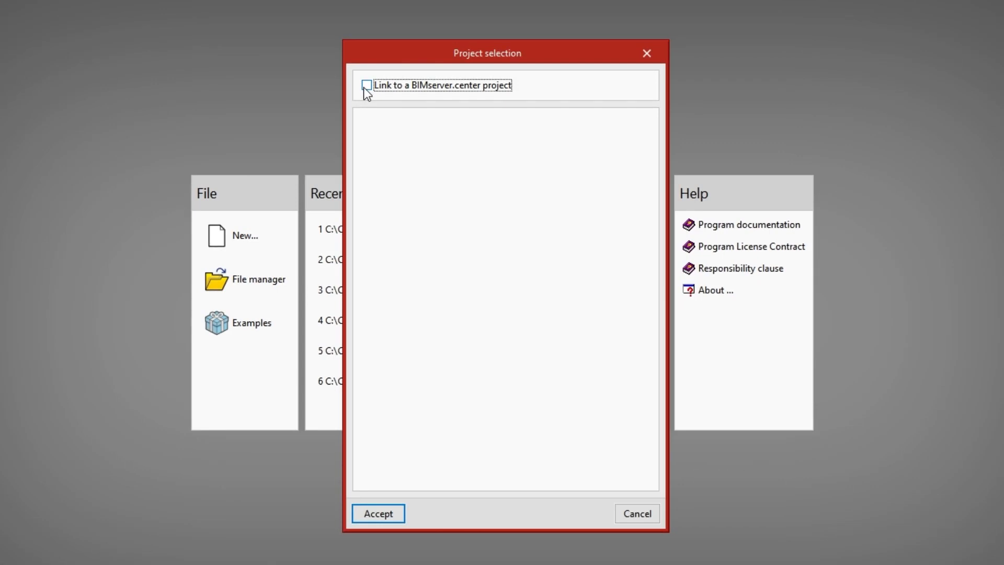
Link the job to the existing BIMserver.center project Structure
click(367, 85)
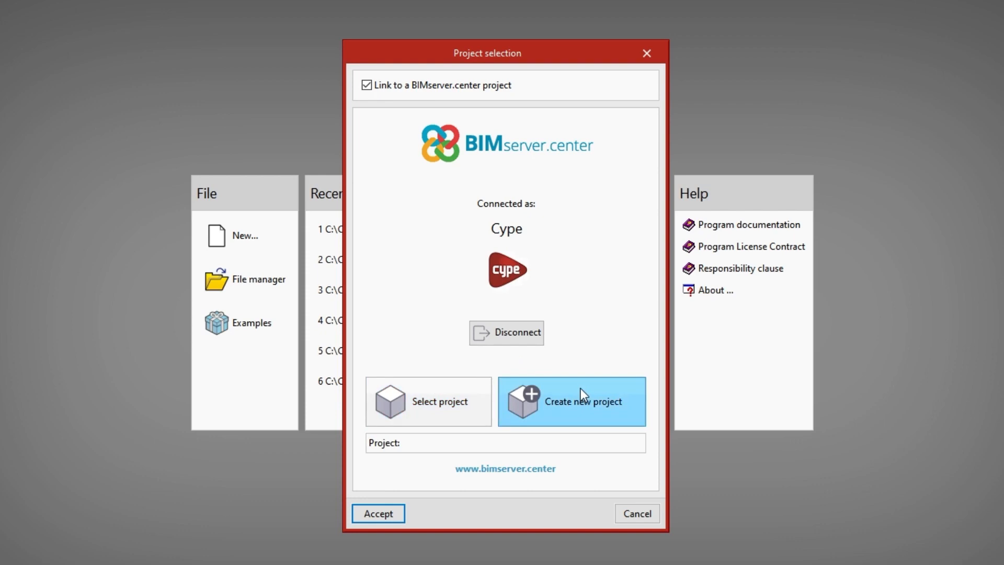
click(444, 390)
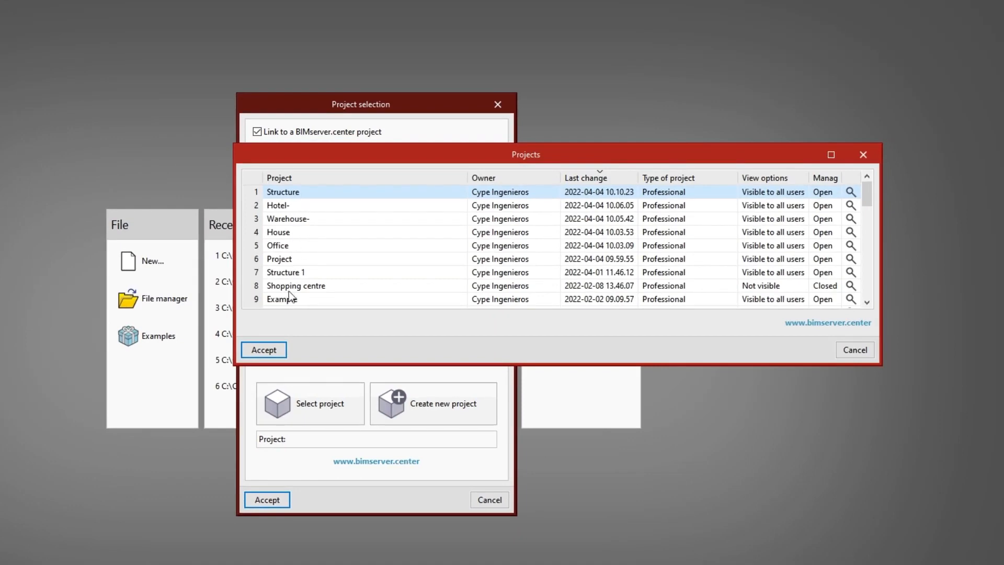
click(281, 347)
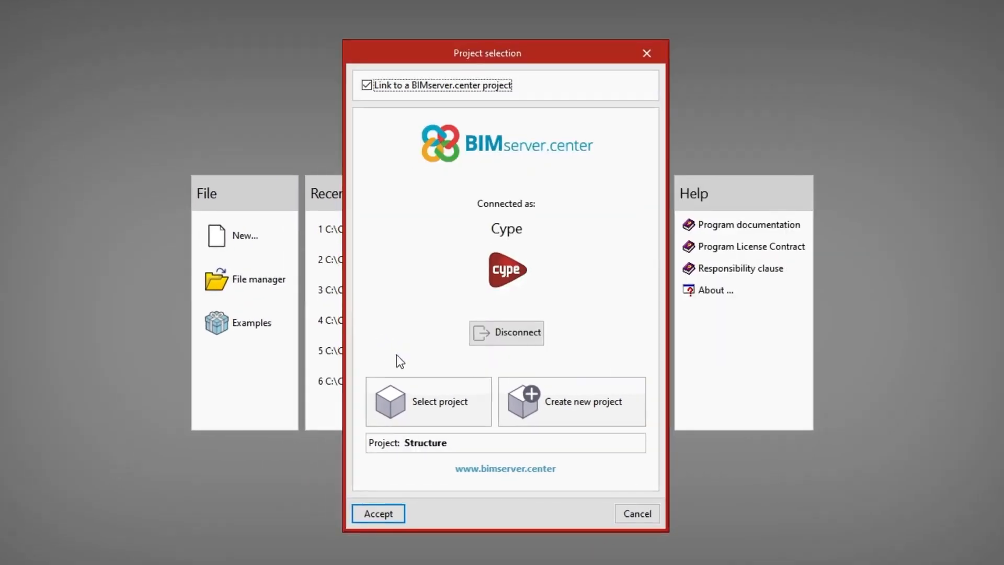
click(400, 513)
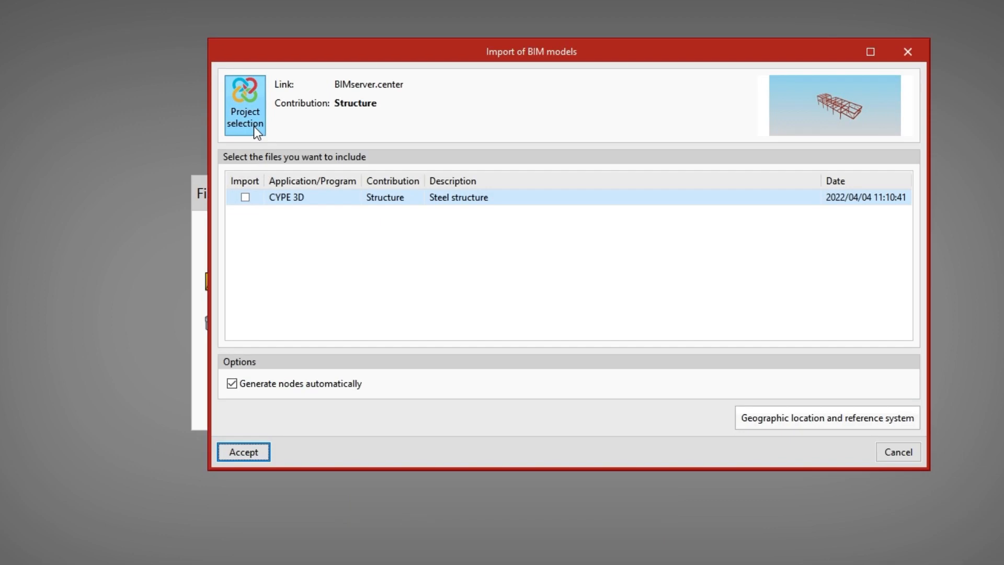
Import the CYPE 3D steel structure model with automatic node generation and all bar types, checking the HE 220 B cross section
click(245, 198)
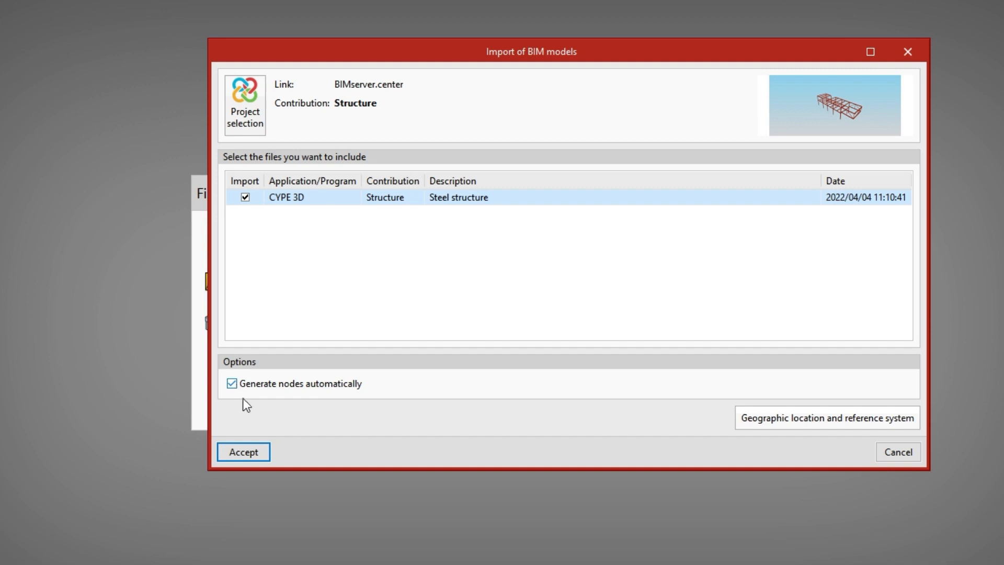
click(261, 451)
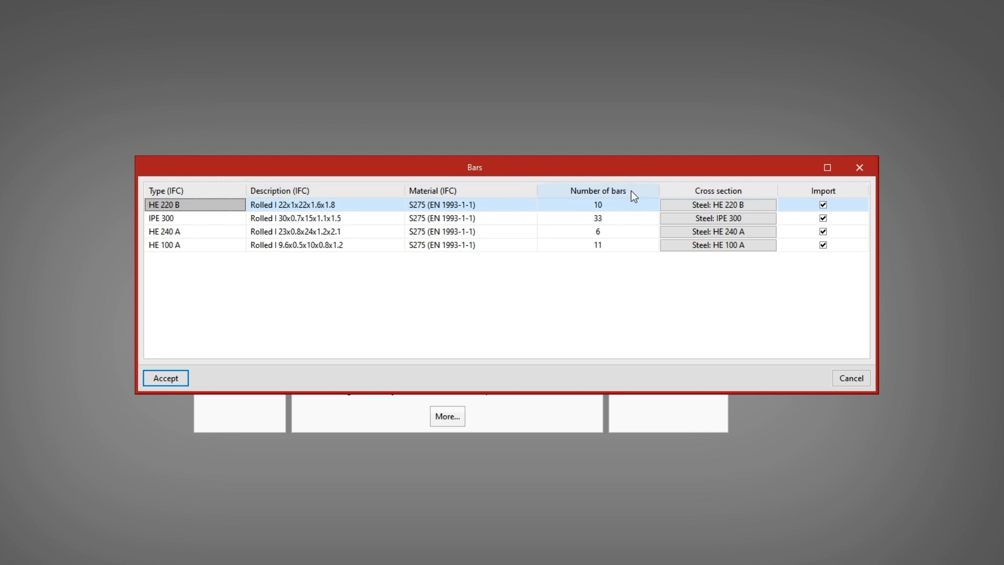
click(753, 204)
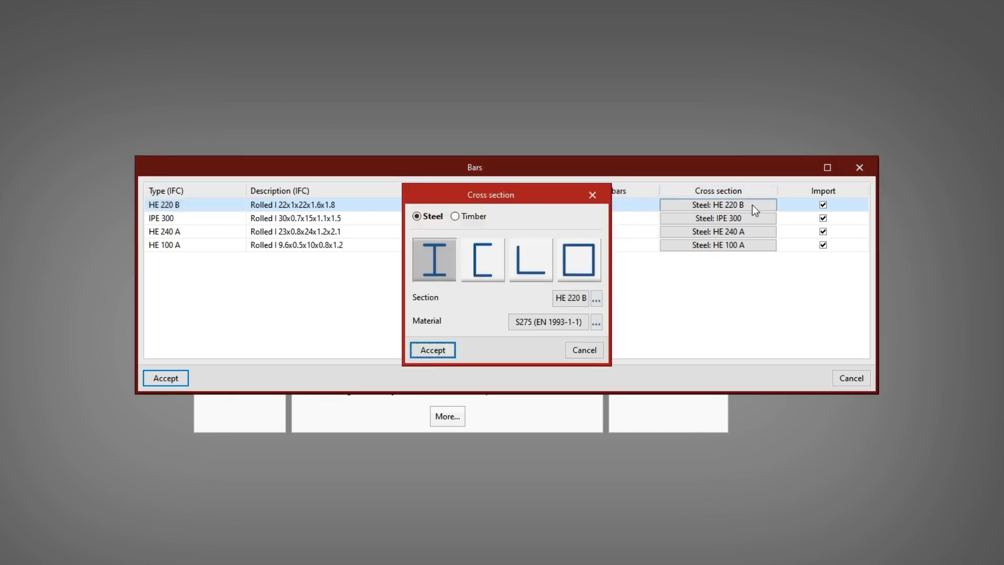
click(597, 195)
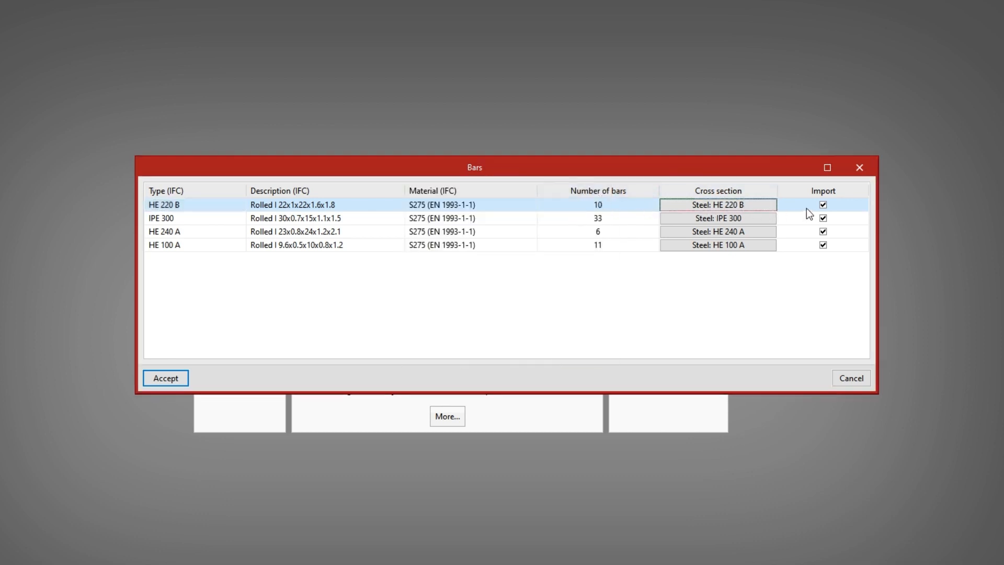
click(823, 205)
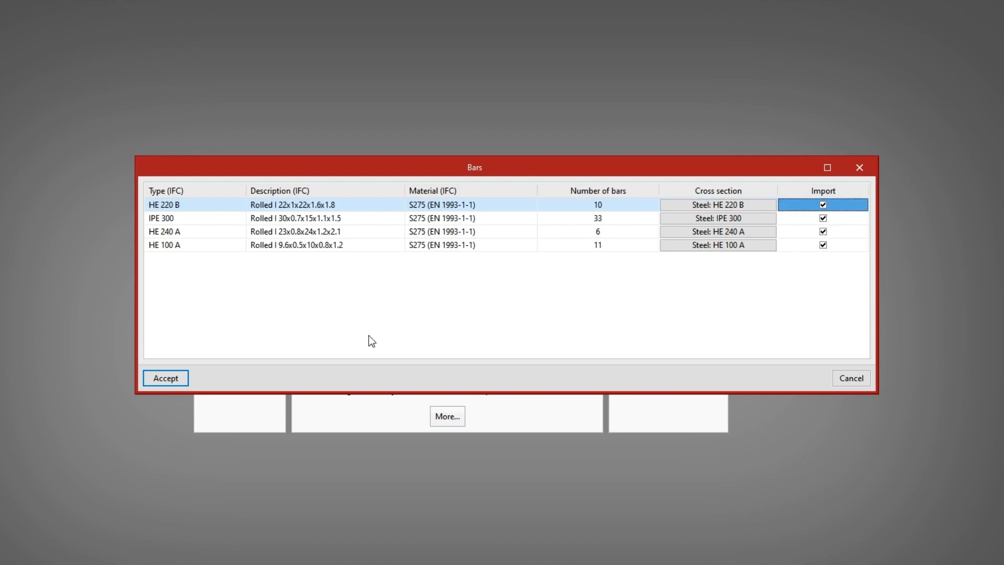
click(180, 380)
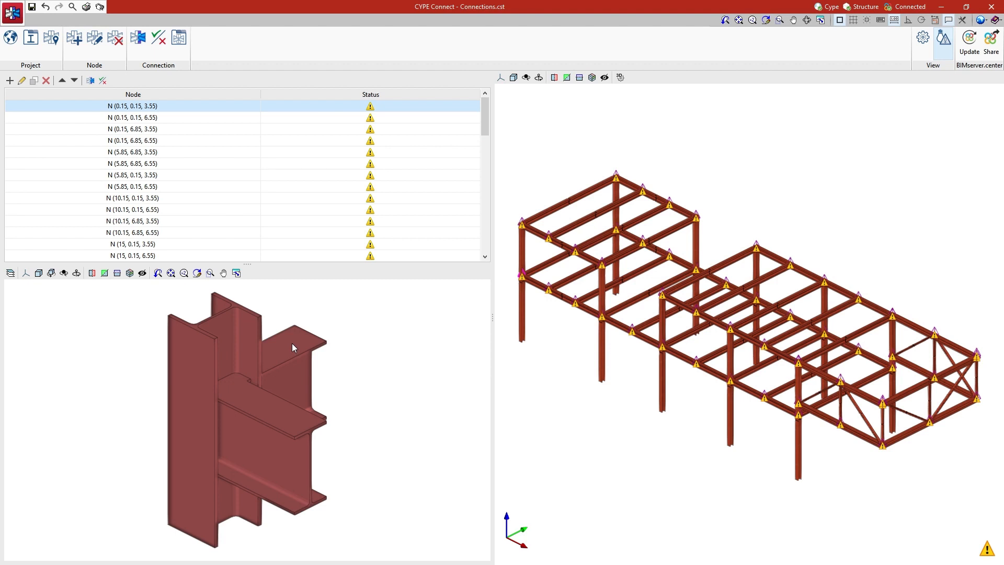
Examine the imported structure's nodes from N (10.15, 6.85, 3.55) through N (15, 0.15, 6.55) and its overall 3D model
scroll(485, 120, down, 1)
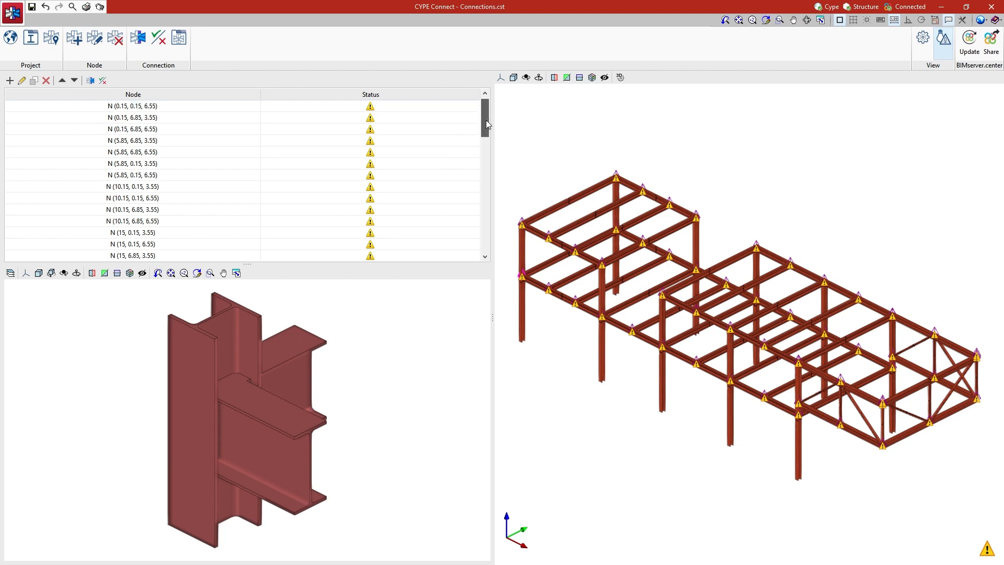
drag(486, 124, 486, 137)
click(194, 144)
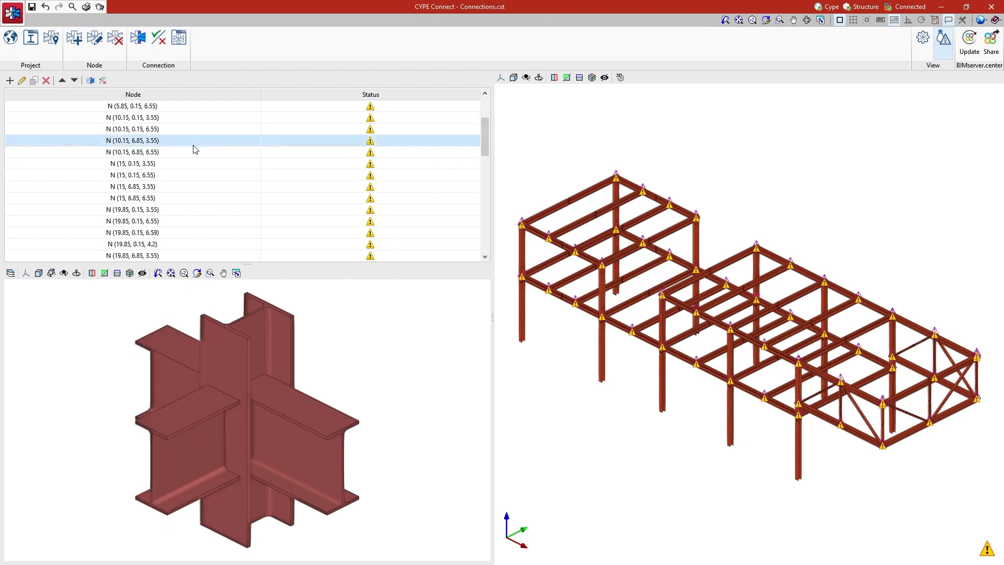
click(194, 154)
click(195, 164)
click(196, 176)
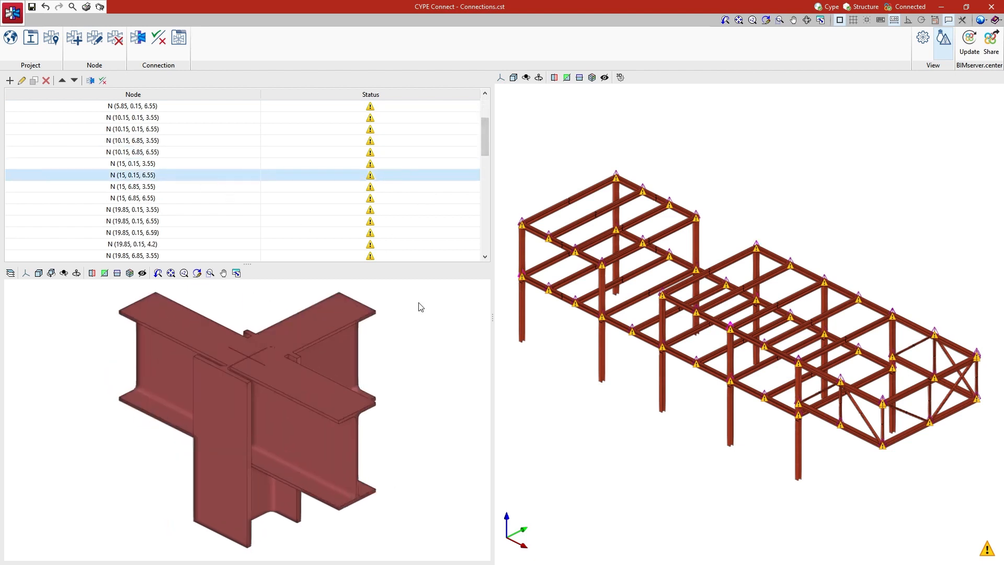
shift+middle_drag(697, 460, 556, 439)
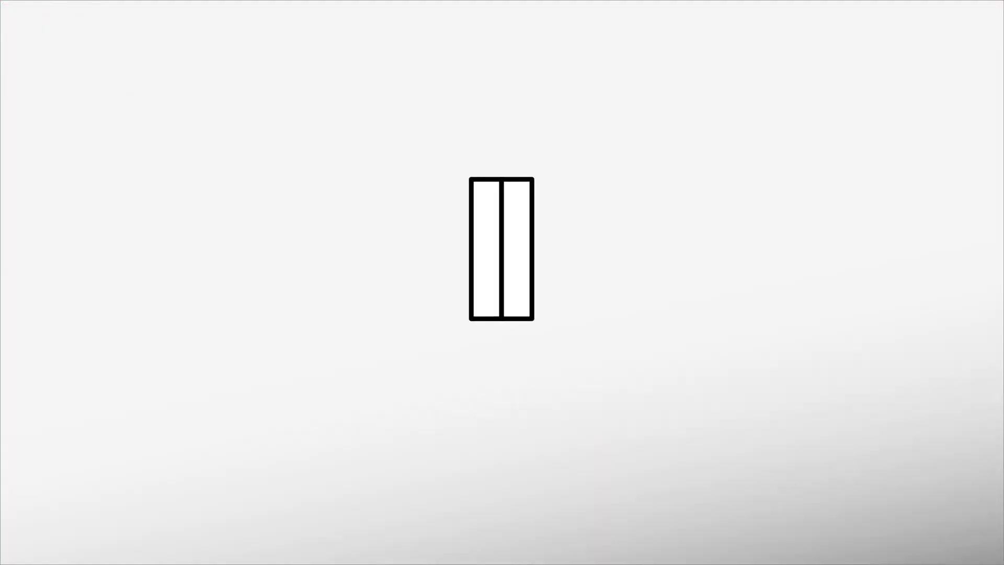